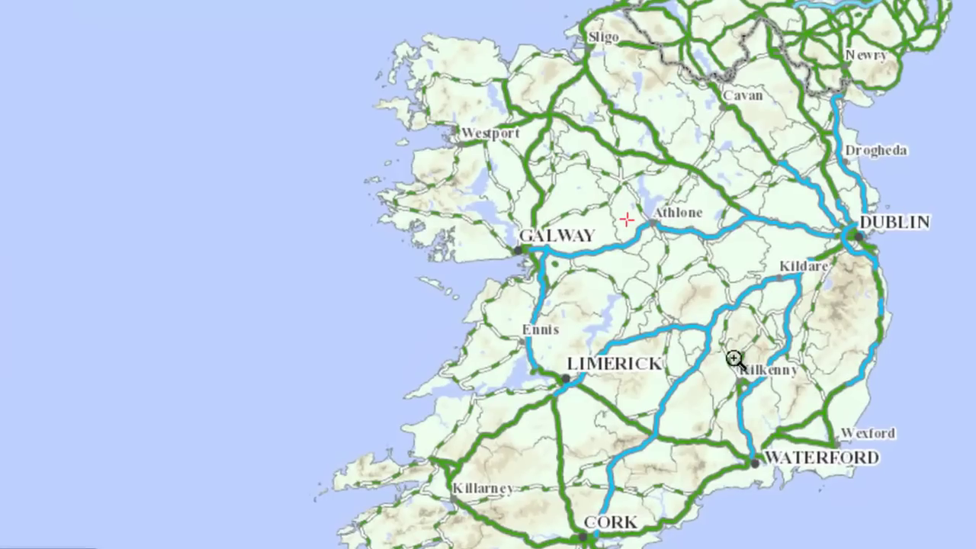
Zoom-box from Kilkenny into Newpark to 1:2000, around Johnswell Road and Lintown
left_click_drag(715, 351, 824, 419)
left_click_drag(328, 173, 574, 348)
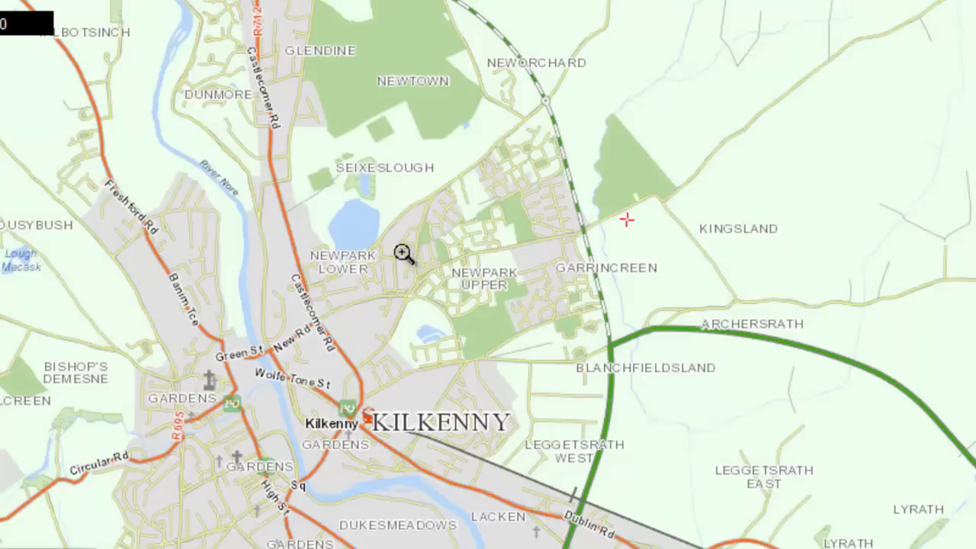
left_click_drag(325, 118, 717, 400)
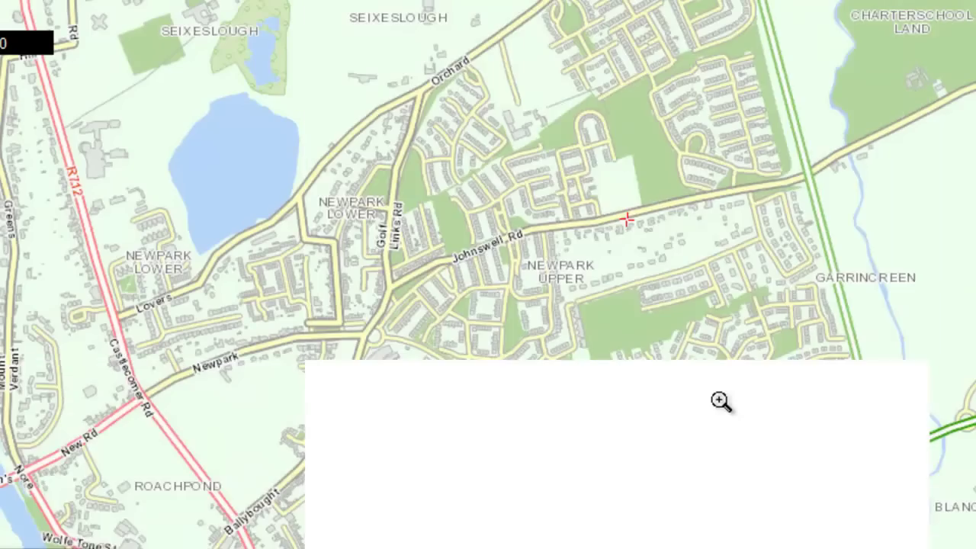
left_click_drag(301, 80, 900, 416)
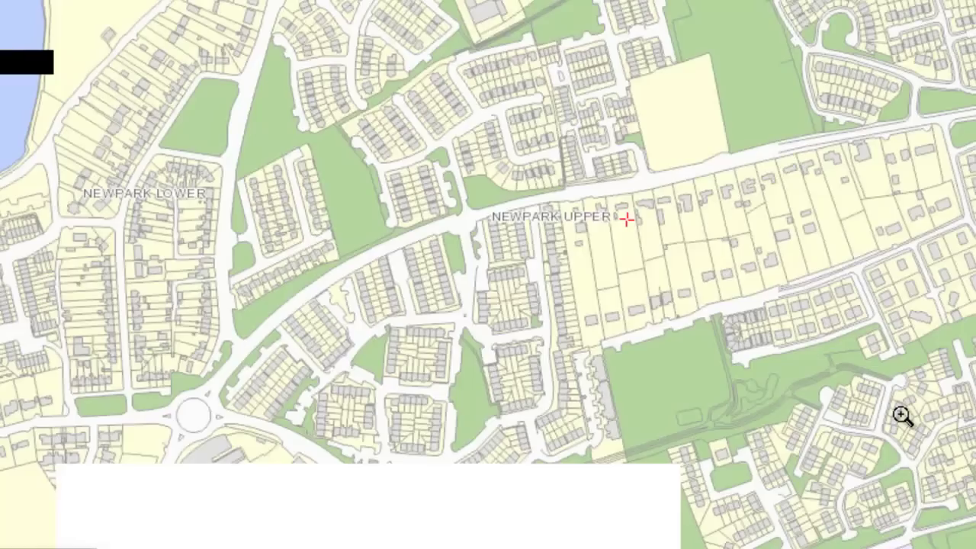
left_click_drag(79, 109, 683, 479)
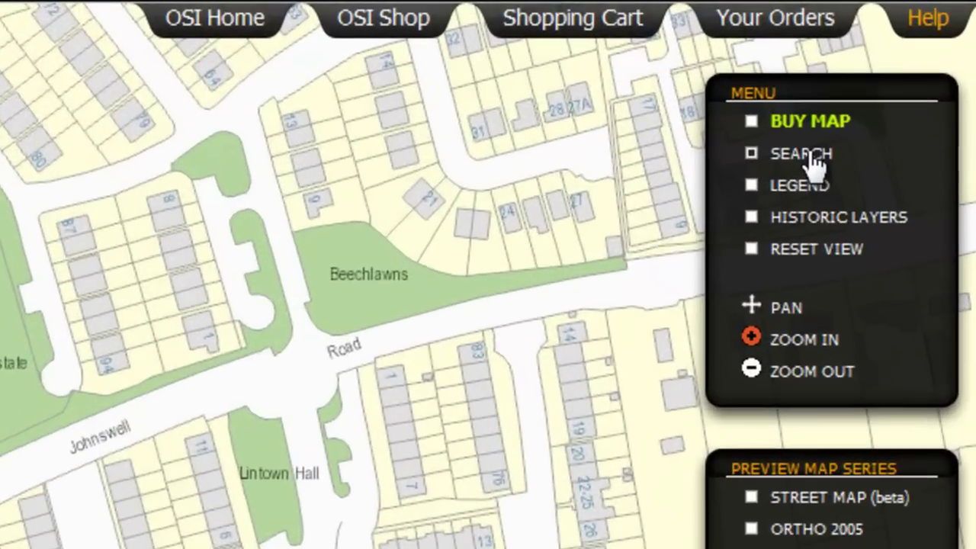
Search 'Ordnance Survey Ireland' by name and jump to Ordnance Survey Road, Phoenix Park
left_click(882, 82)
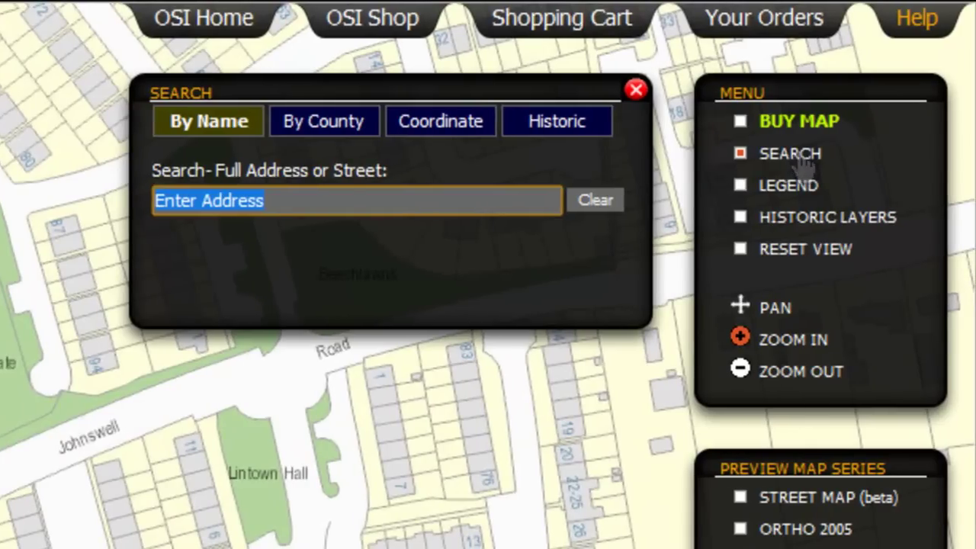
type("Ordnance Survey Ireland")
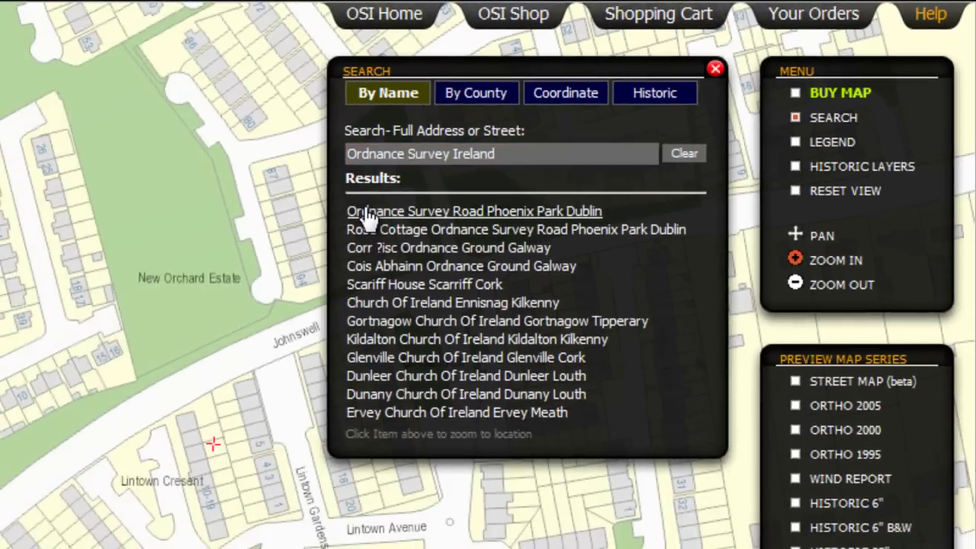
left_click(365, 213)
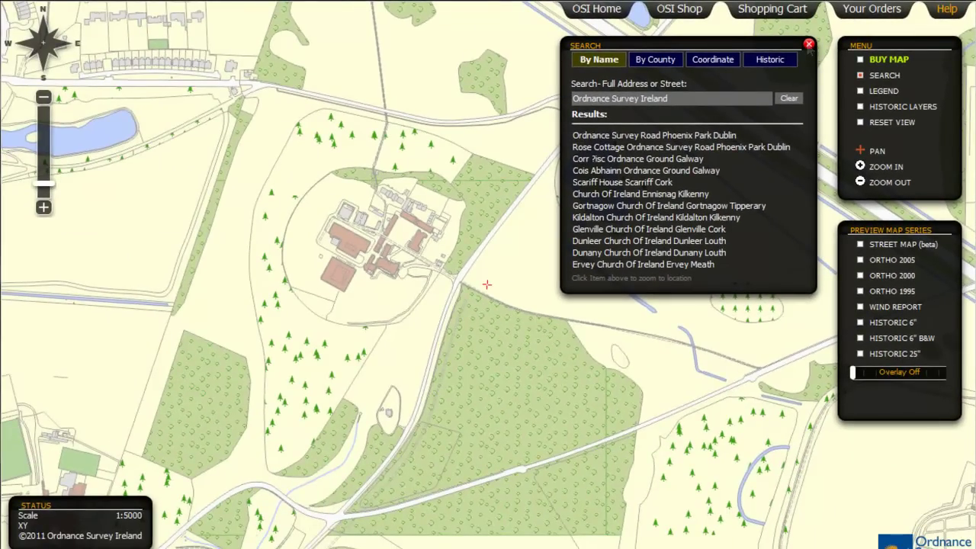
Close the search panel and zoom in on the Ordnance Survey building complex
left_click(809, 45)
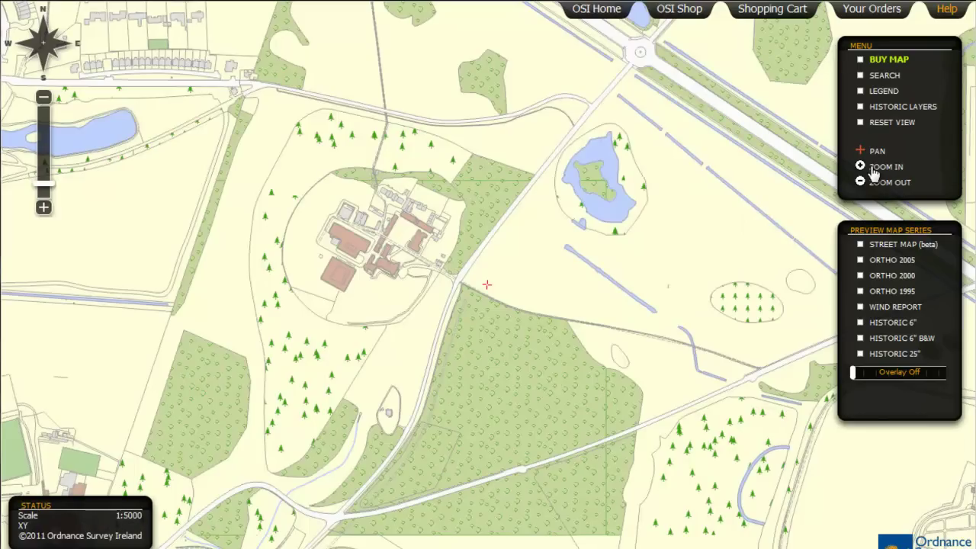
left_click(385, 237)
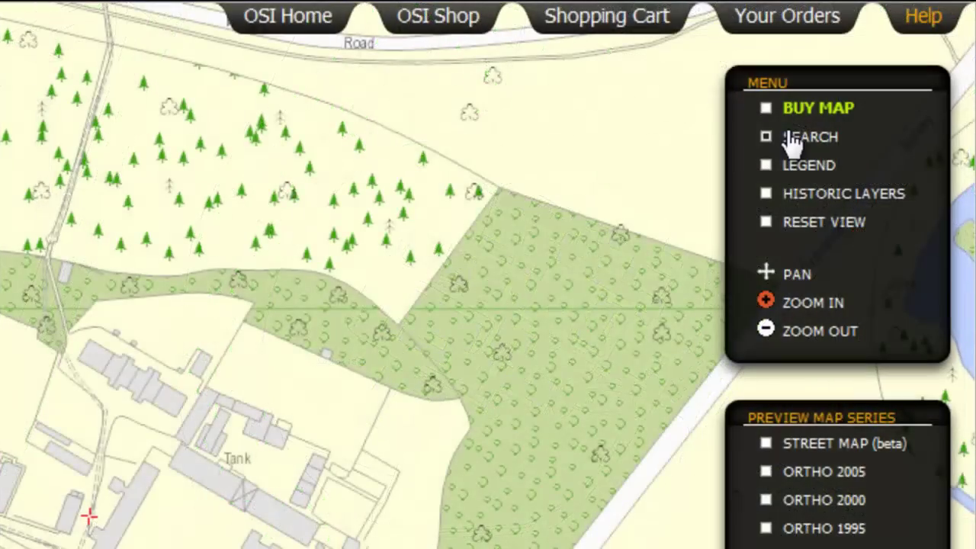
left_click(874, 75)
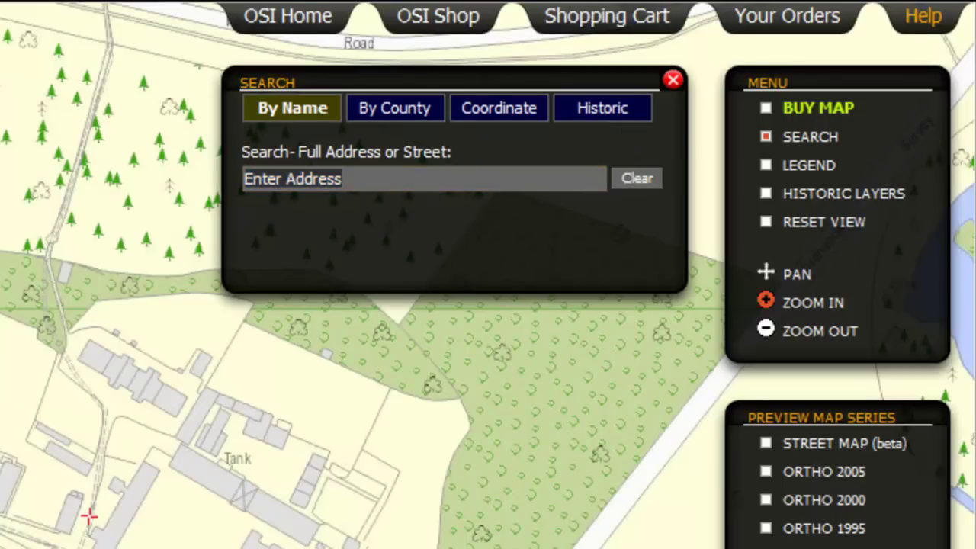
left_click(672, 80)
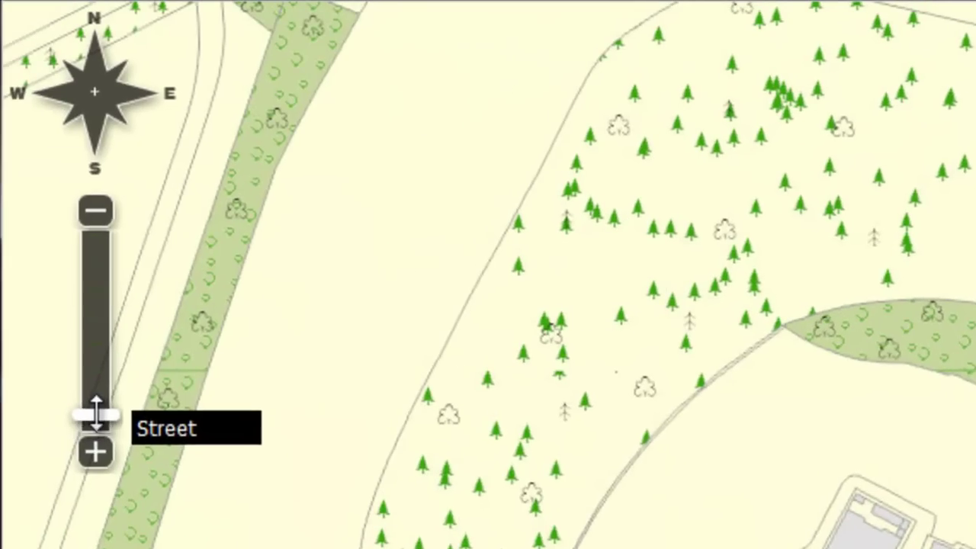
Slide the zoom toward All Ireland and back to Street scale, then reset to 1:2500000
left_click_drag(96, 407, 92, 226)
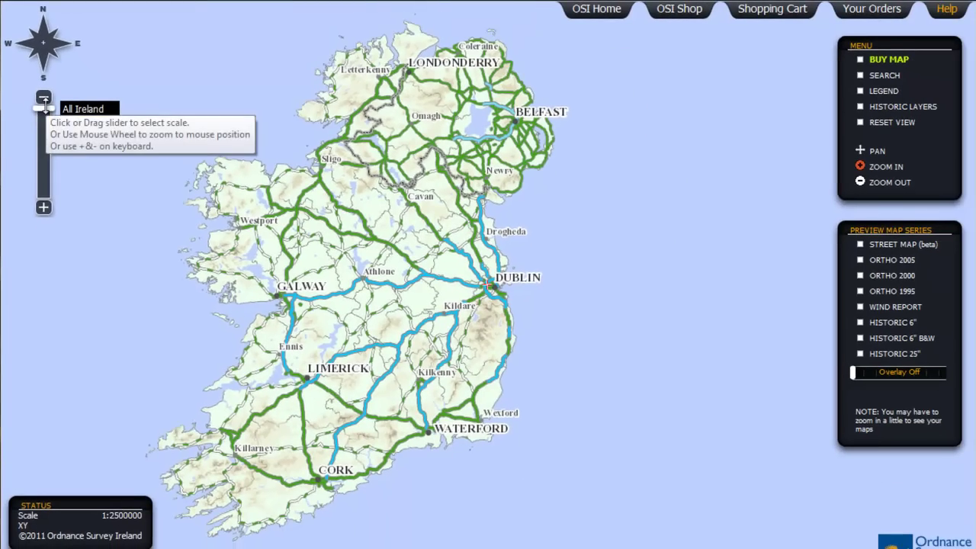
left_click_drag(44, 107, 44, 198)
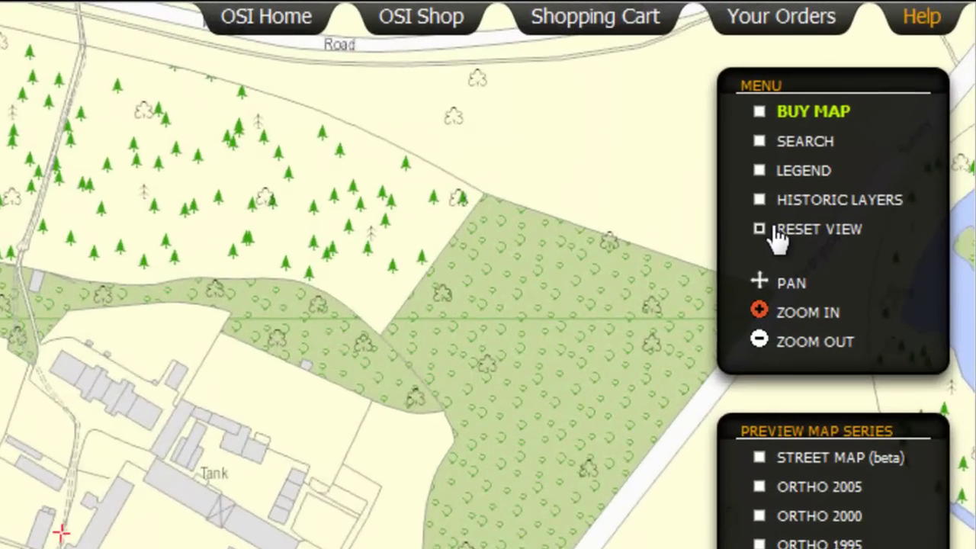
left_click(777, 236)
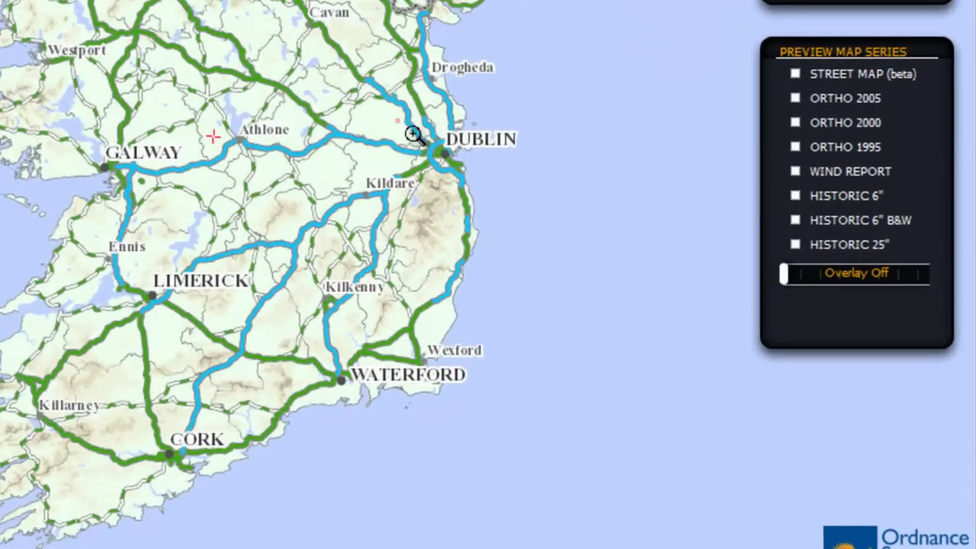
Zoom-box from Dublin via 1:100000 and 1:25000 into Rathmines street detail at 1:2000
left_click_drag(600, 273, 617, 304)
left_click_drag(424, 168, 498, 205)
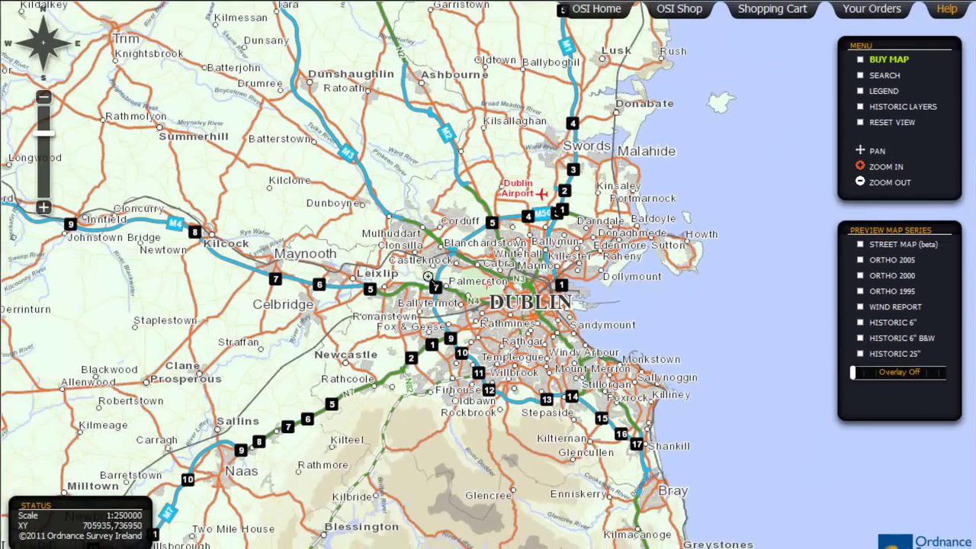
left_click_drag(429, 276, 610, 400)
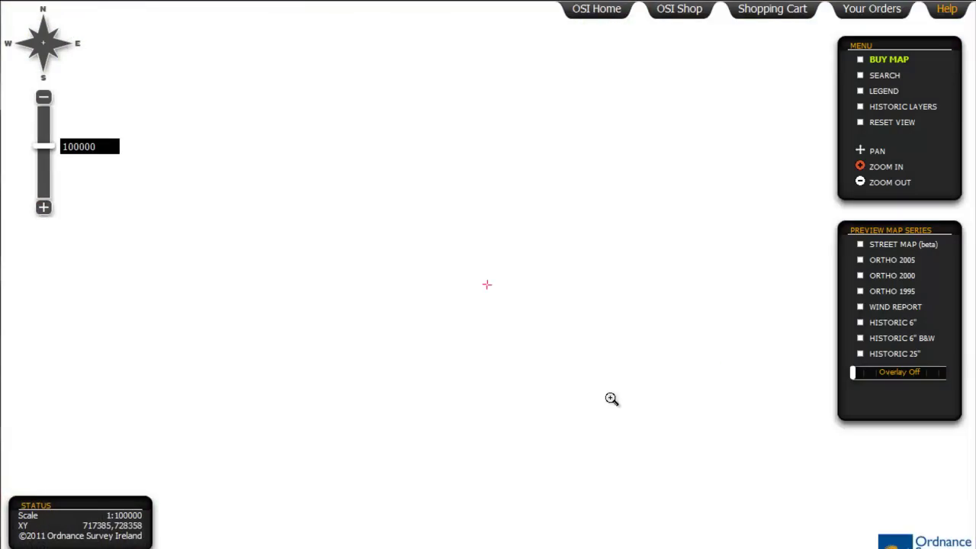
left_click_drag(334, 188, 698, 412)
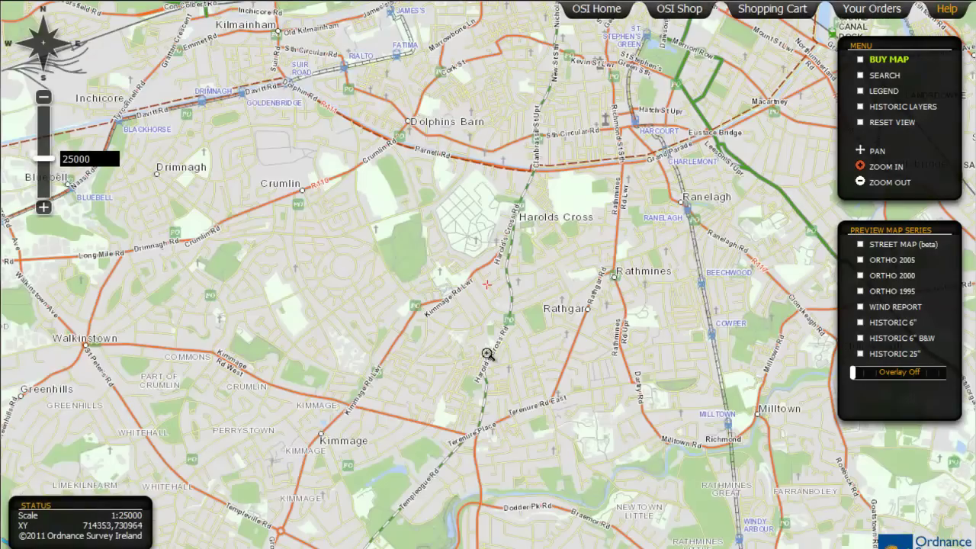
left_click_drag(365, 164, 777, 437)
left_click_drag(379, 174, 653, 348)
left_click_drag(287, 131, 685, 379)
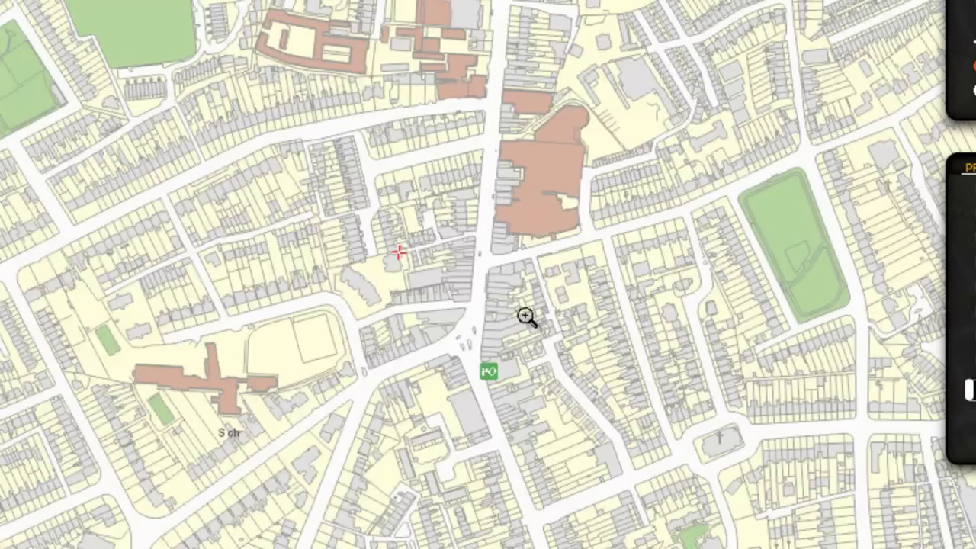
left_click_drag(79, 145, 557, 392)
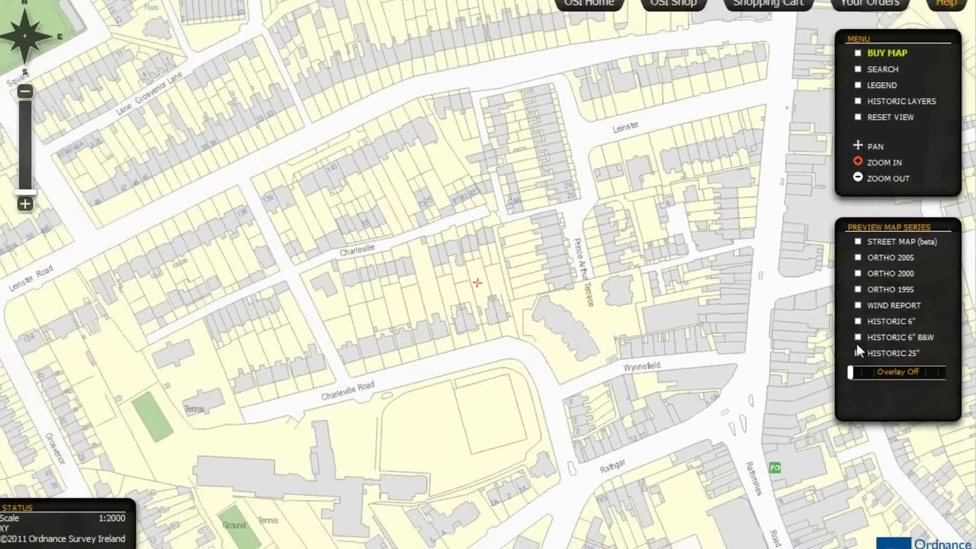
Blend the street map about 42% over the historic 25-inch map, then 50% over ORTHO 2005
left_click(795, 337)
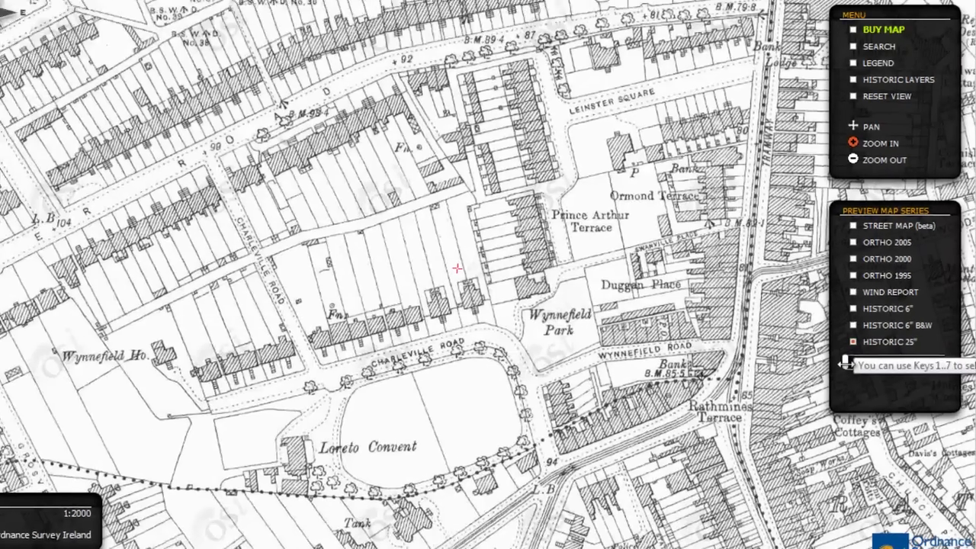
left_click_drag(855, 371, 859, 374)
left_click_drag(795, 276, 859, 277)
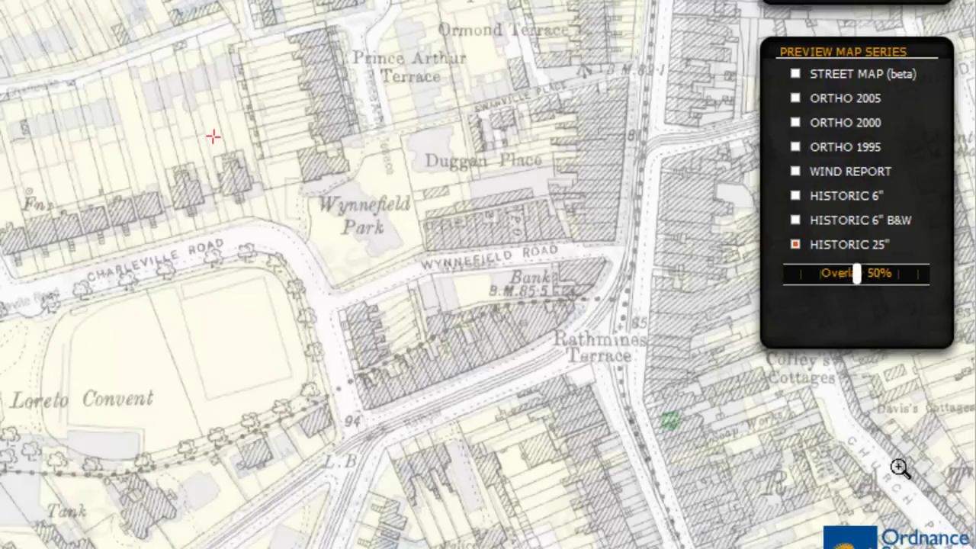
left_click(842, 99)
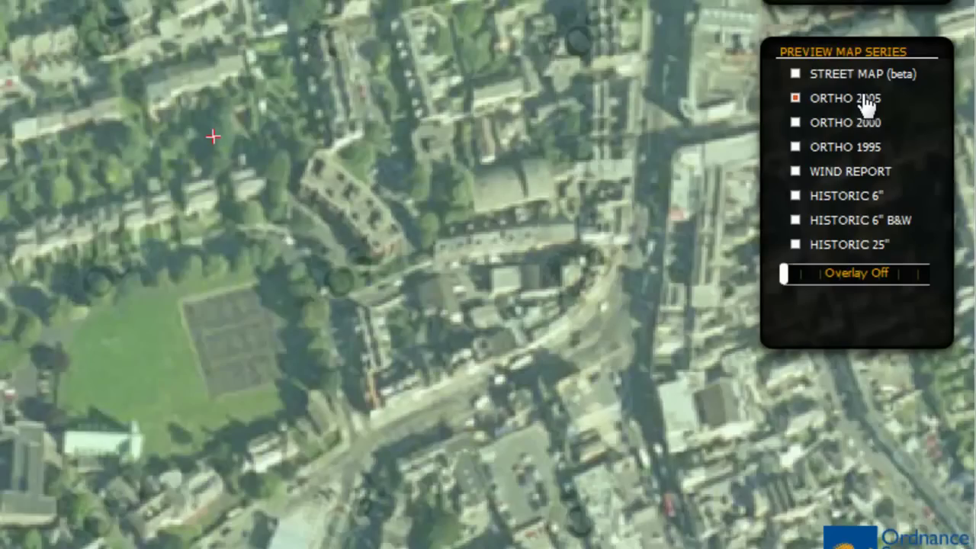
left_click_drag(787, 273, 856, 273)
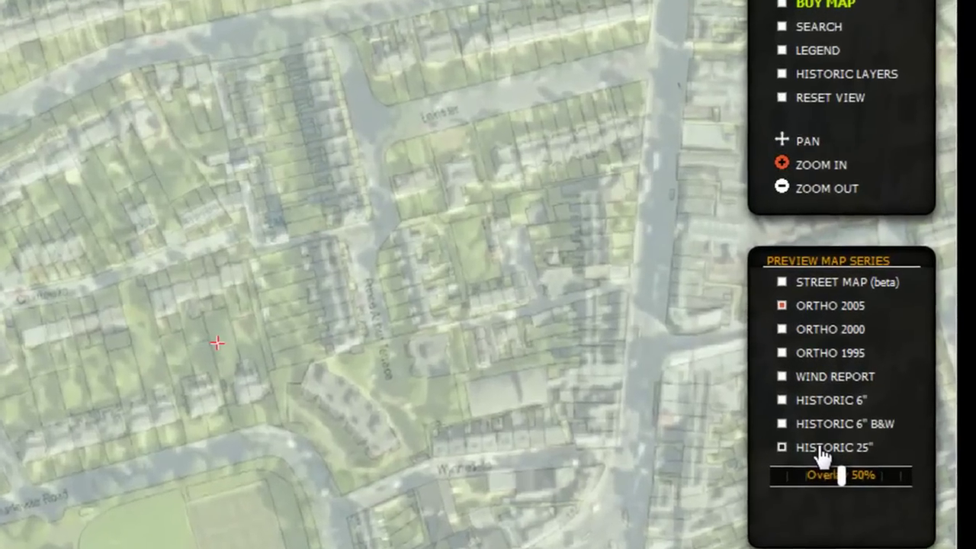
Show the historic 25-inch map, toggle all historic feature layers on and off, then close the list
left_click(821, 454)
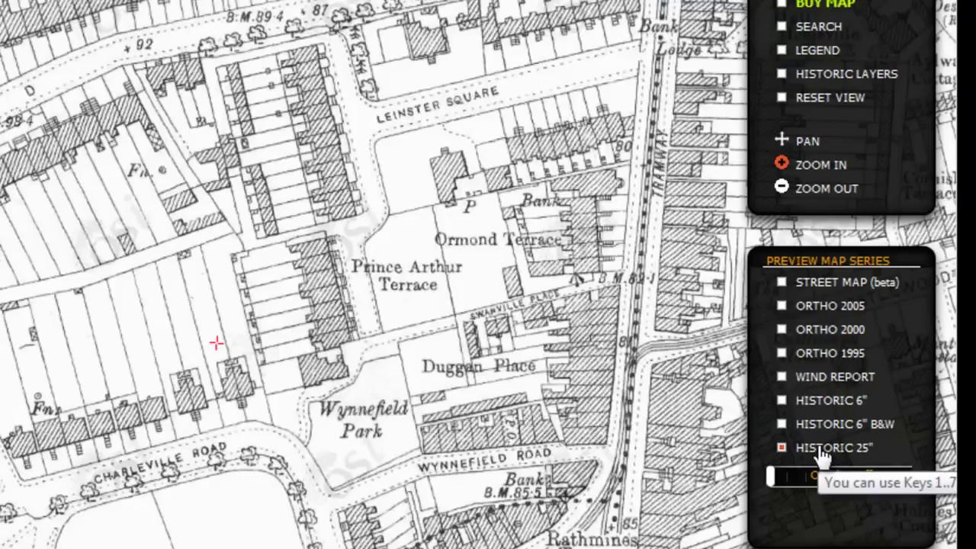
left_click(822, 74)
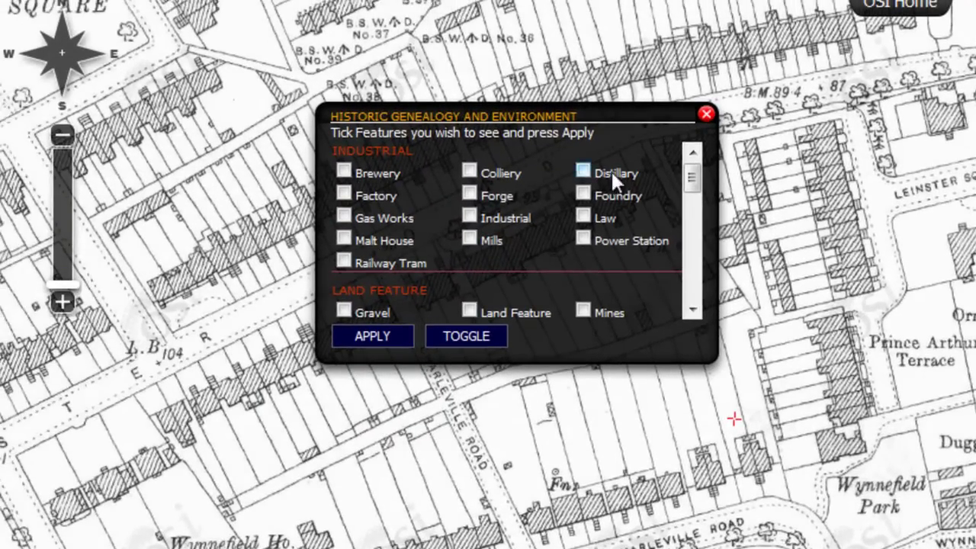
left_click_drag(692, 183, 694, 268)
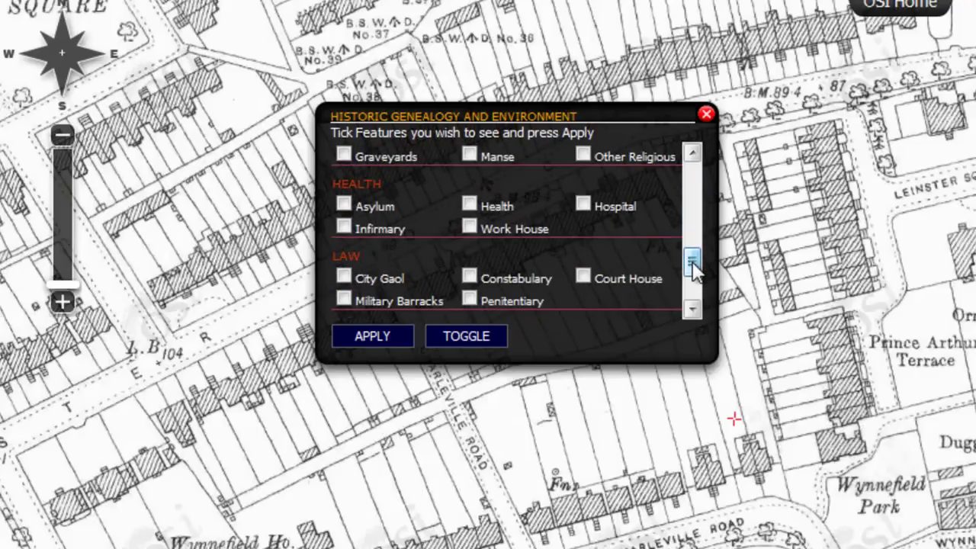
left_click(472, 338)
left_click(472, 337)
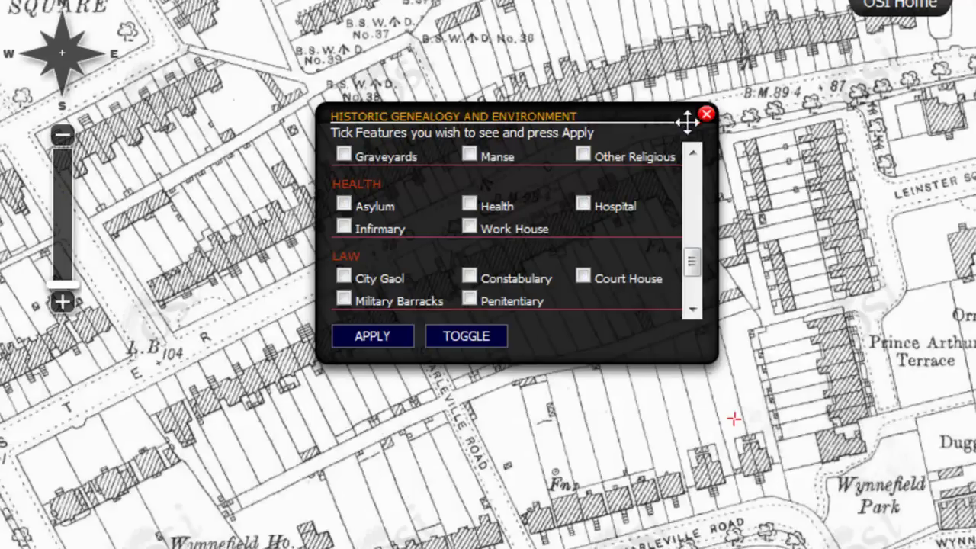
left_click(706, 115)
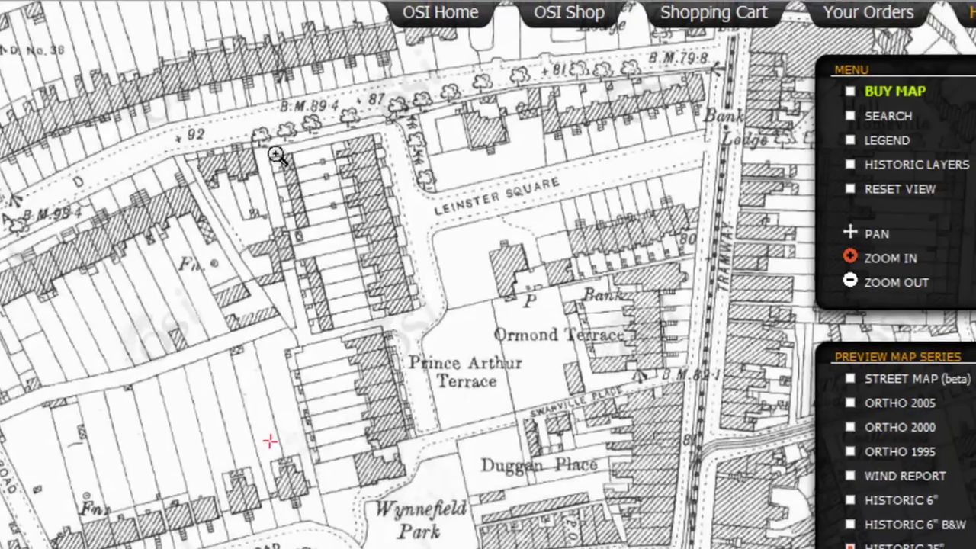